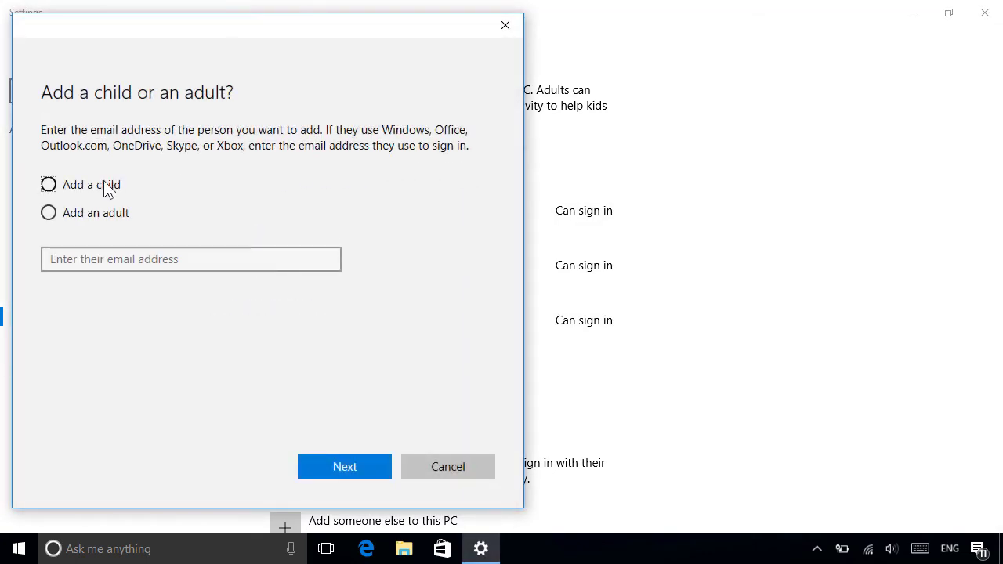
Mark the new person as a child, then start adding another person by entering their email address
click(106, 187)
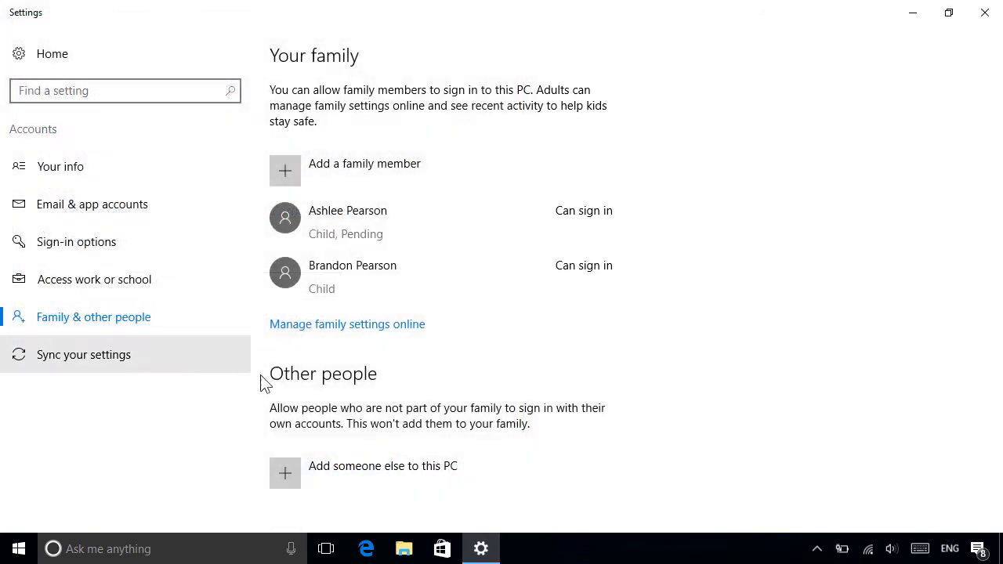
click(396, 480)
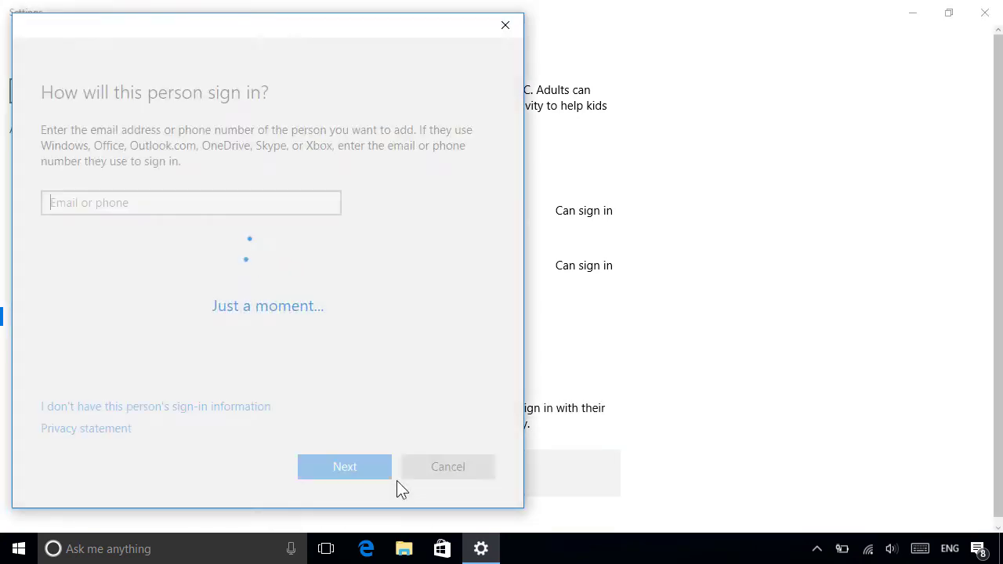
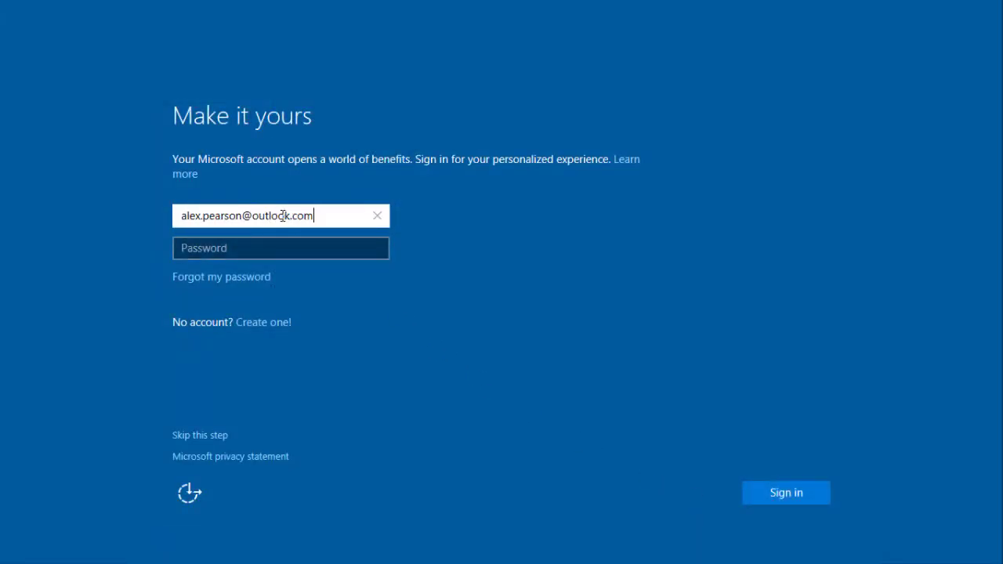
Sign in with the Microsoft account's email address and password
click(280, 246)
text(*********)
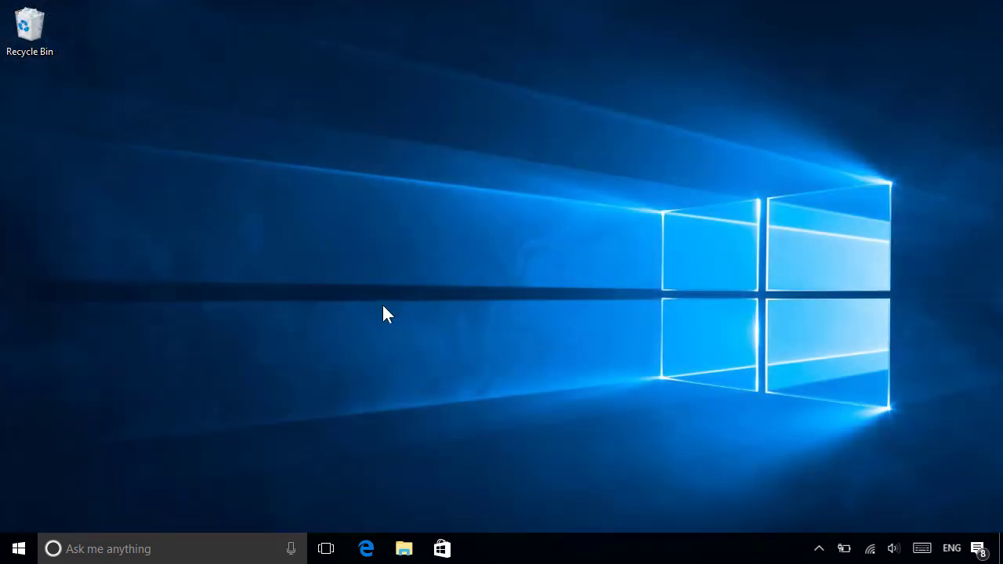
click(18, 548)
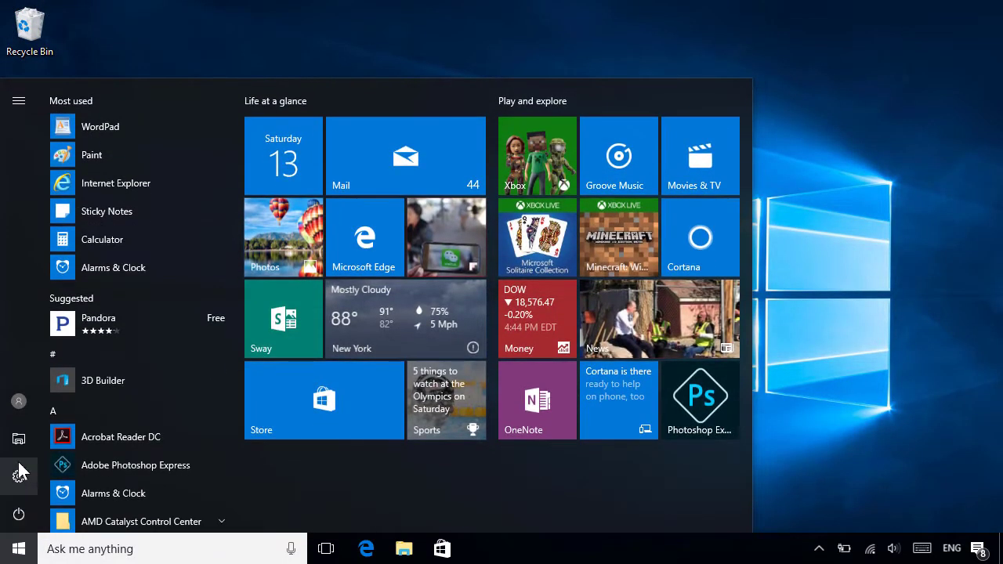
click(19, 403)
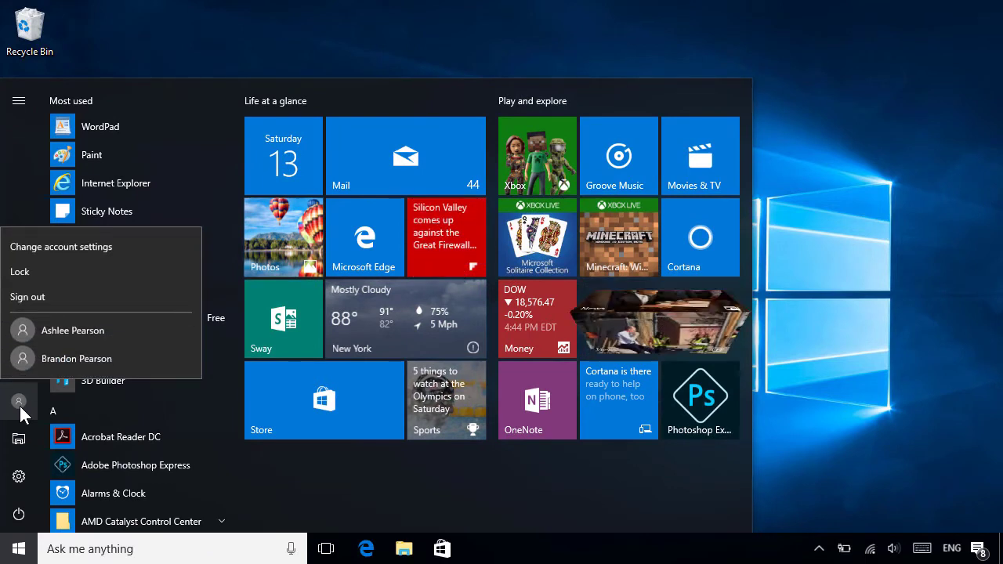
click(123, 241)
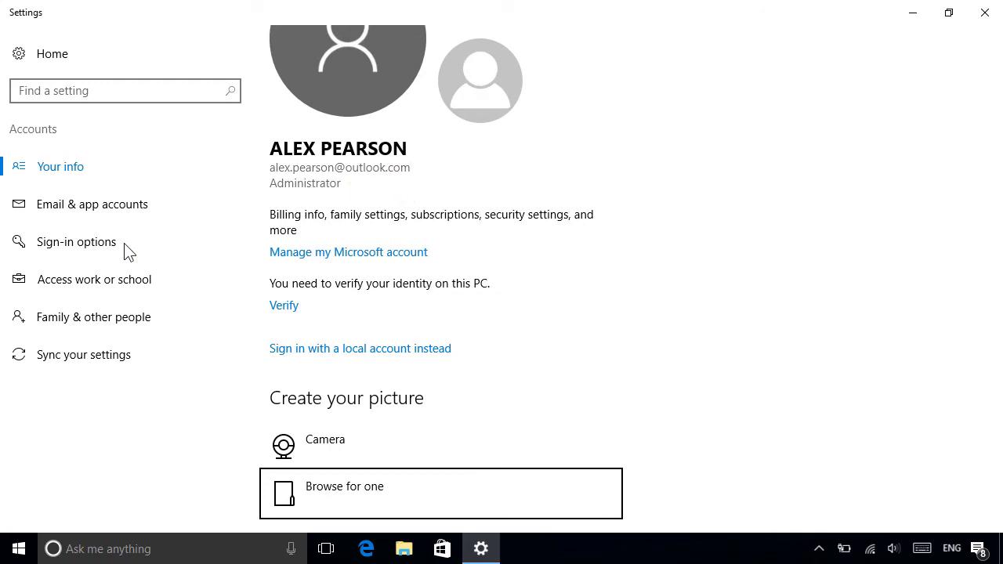
click(190, 322)
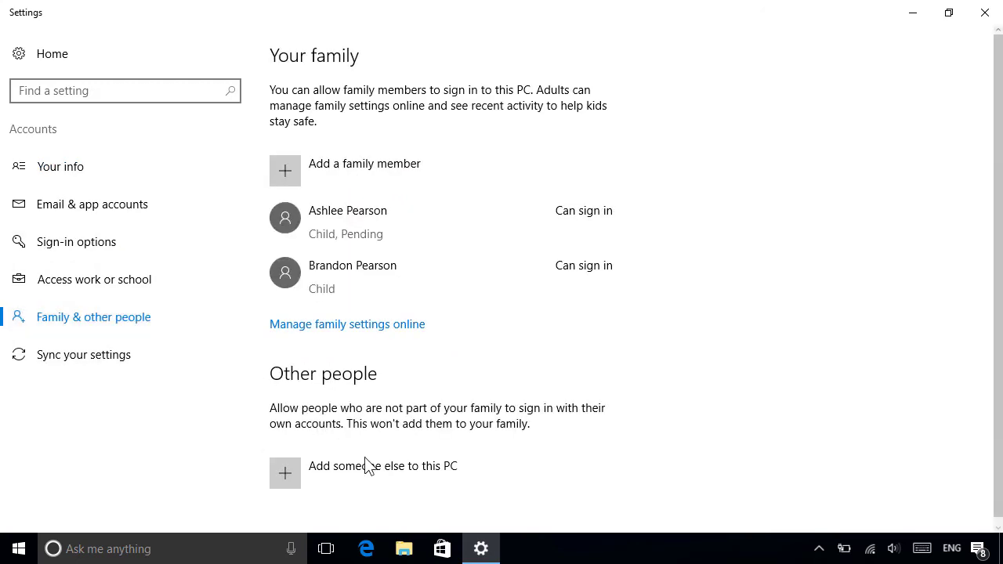
Add a Microsoft account user by email under Other people, then start adding another person
click(397, 480)
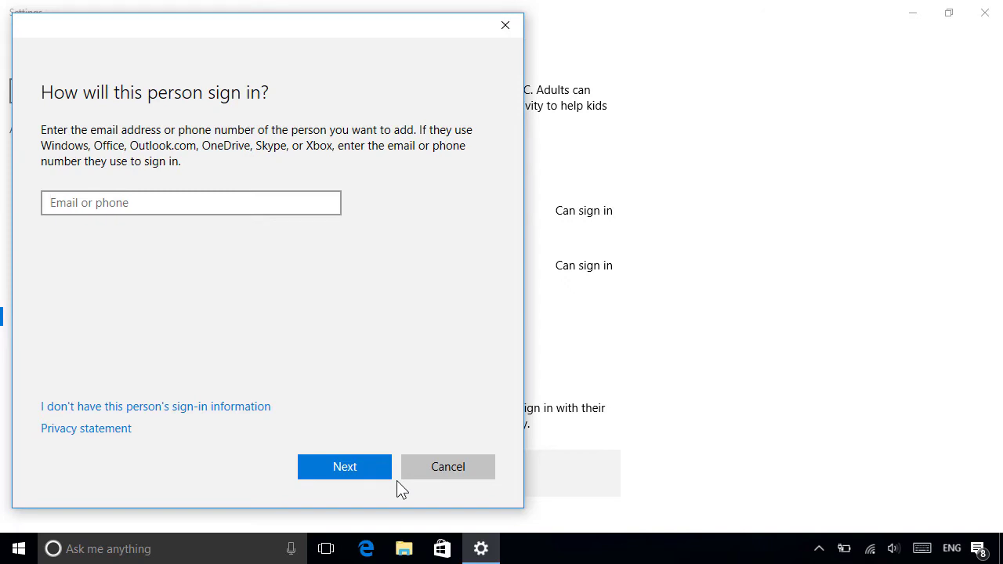
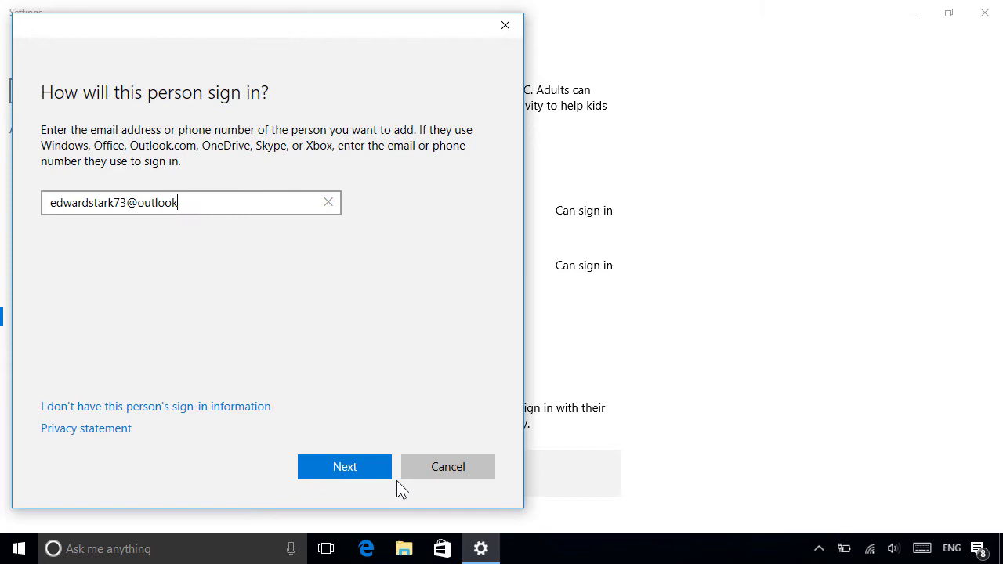
click(375, 465)
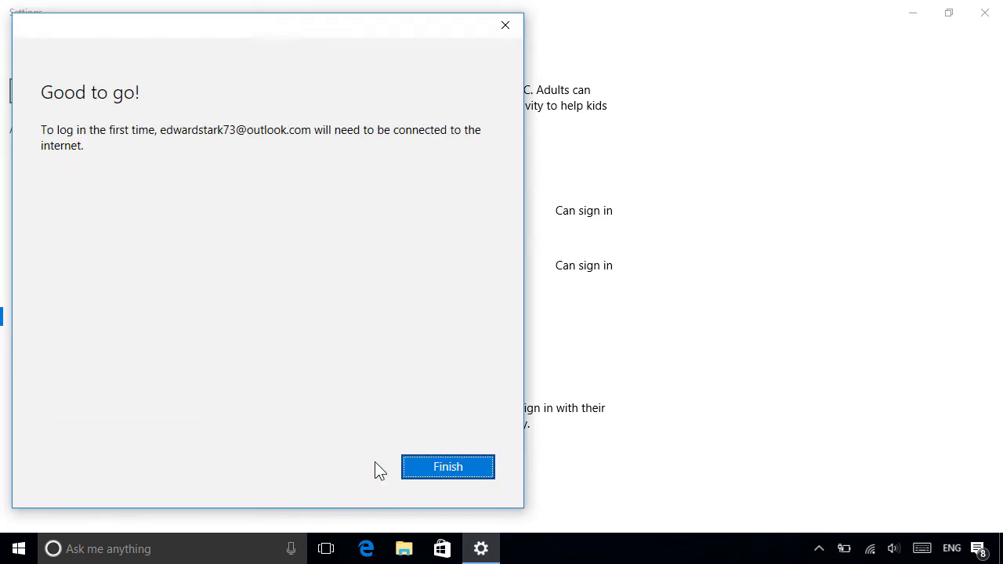
click(486, 469)
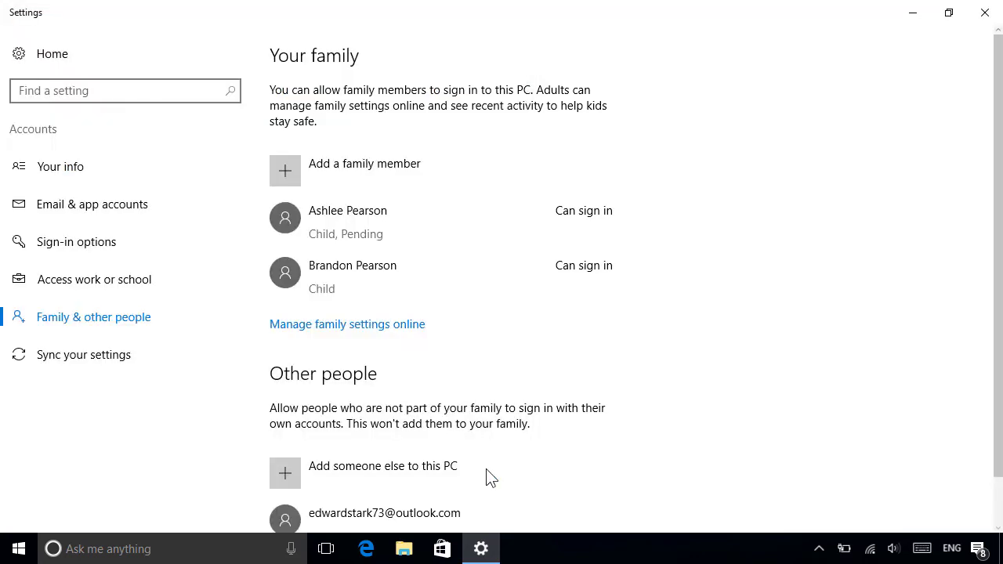
scroll(485, 478, down, 2)
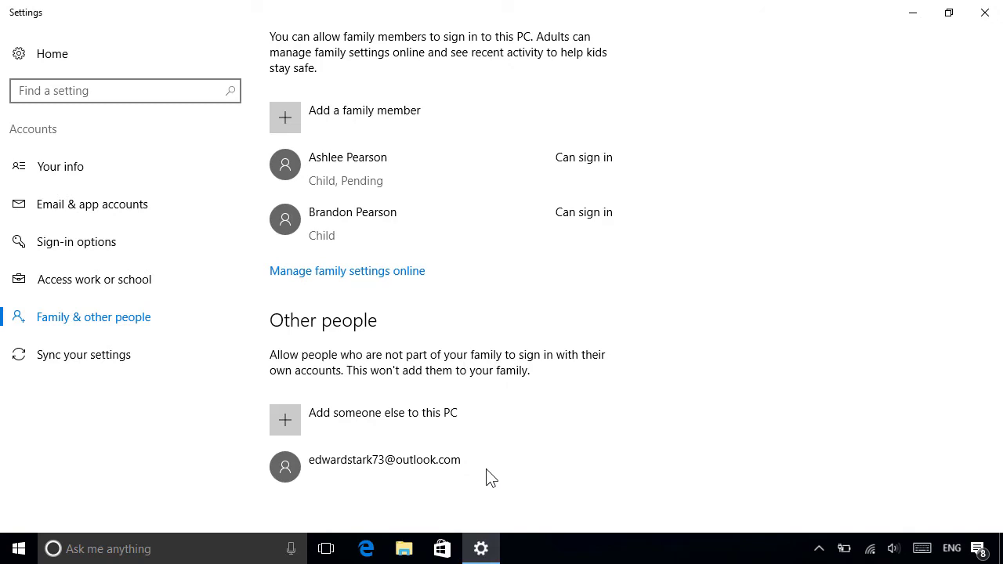
click(461, 422)
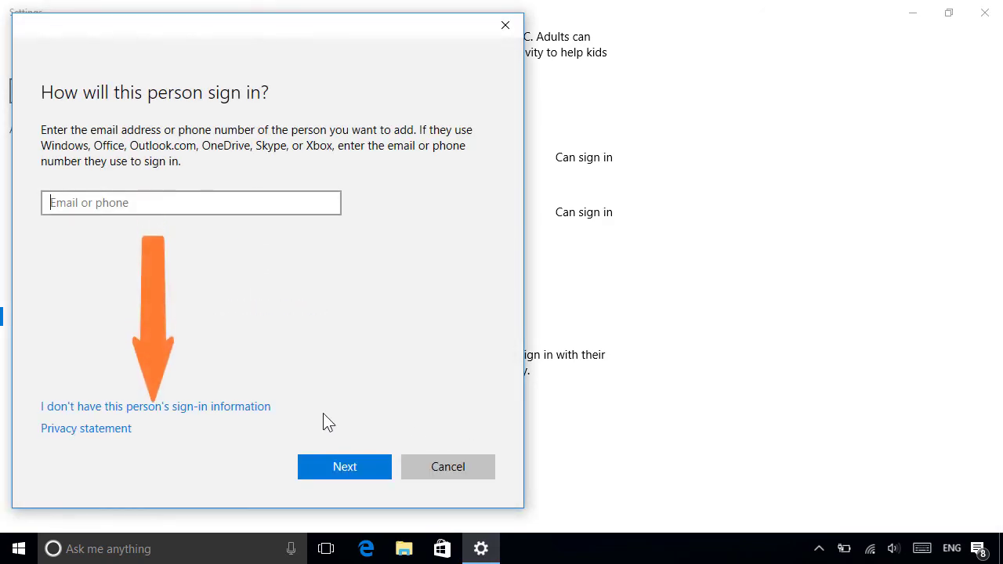
Choose "I don't have this person's sign-in information" to reach the account creation form
click(204, 408)
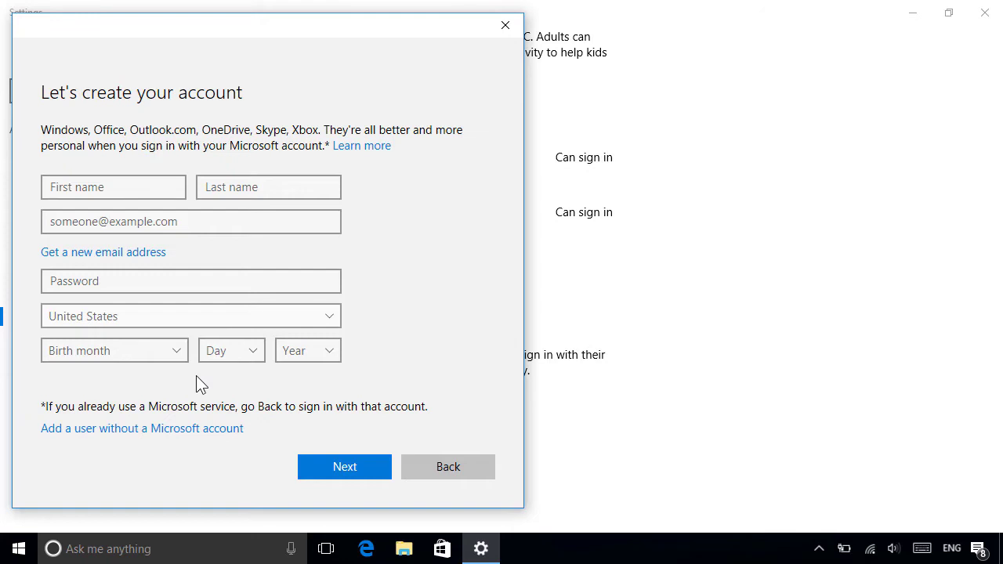
Create a local account without a Microsoft account, with a user name, password and hint
click(187, 432)
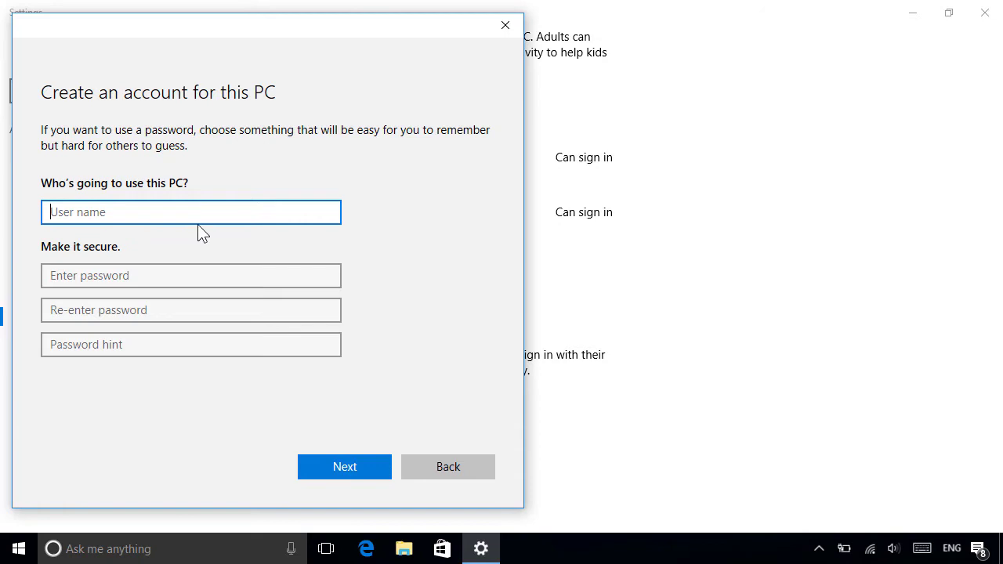
text(Jeremy)
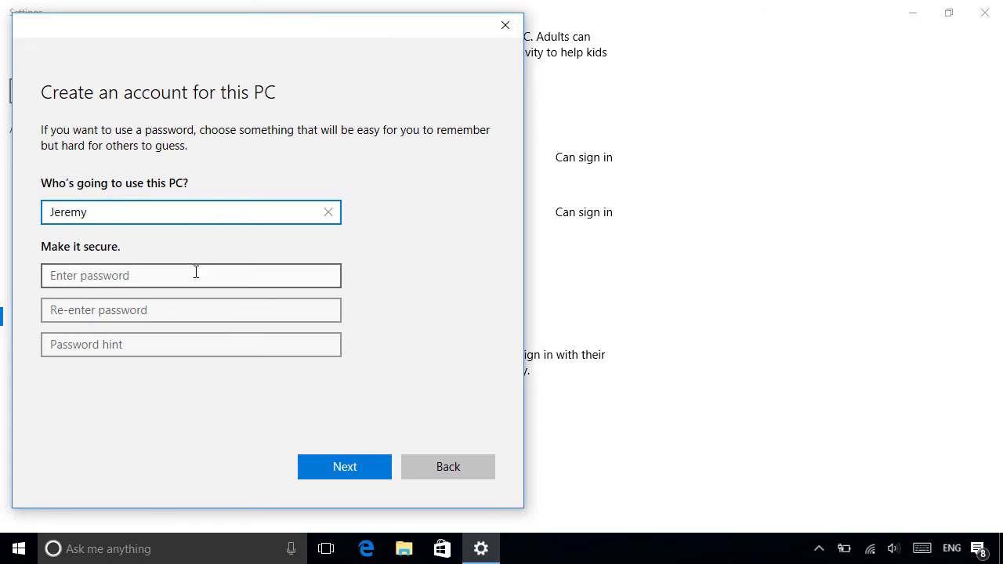
click(195, 274)
text(*********)
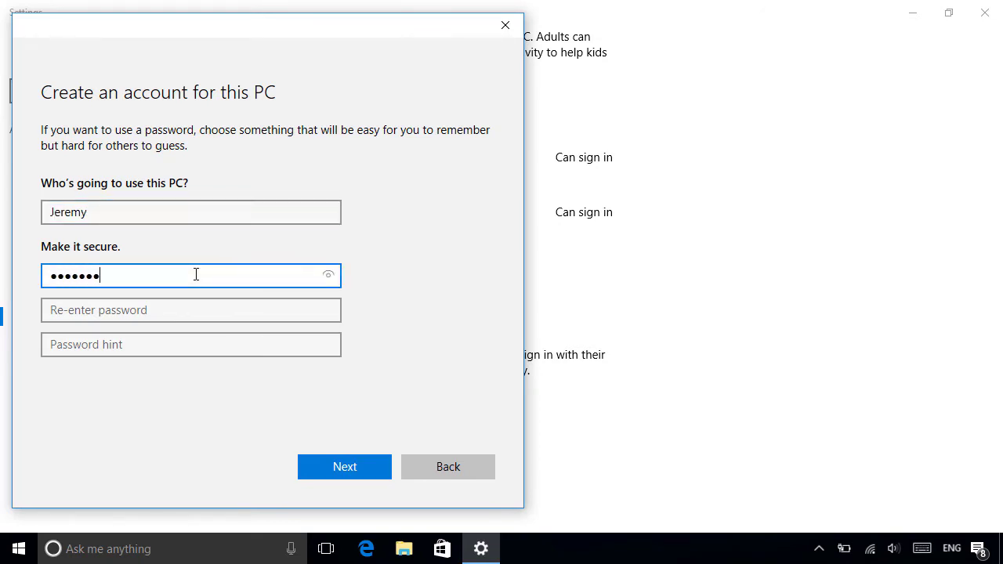
key(Tab)
text(*********)
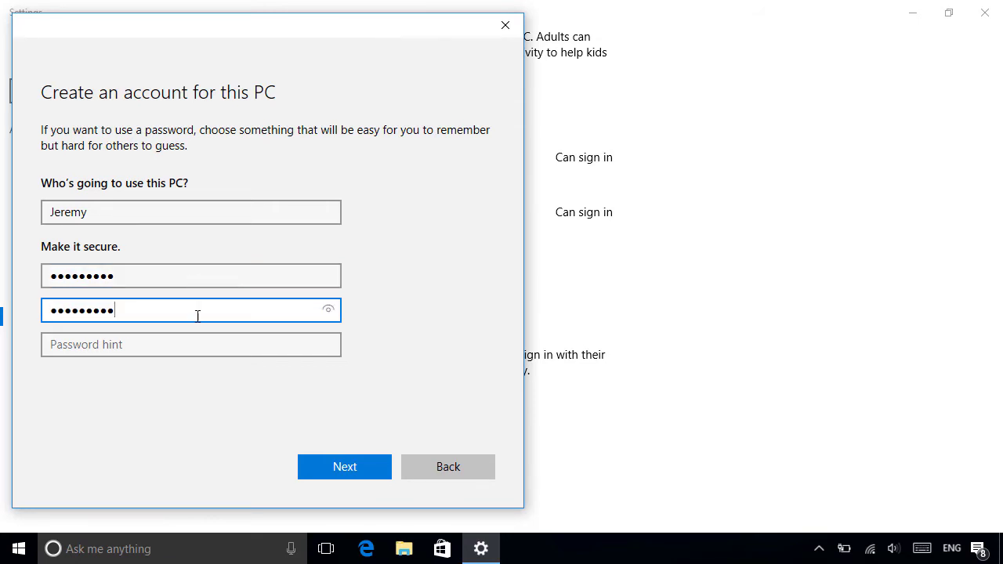
click(197, 339)
text(Su)
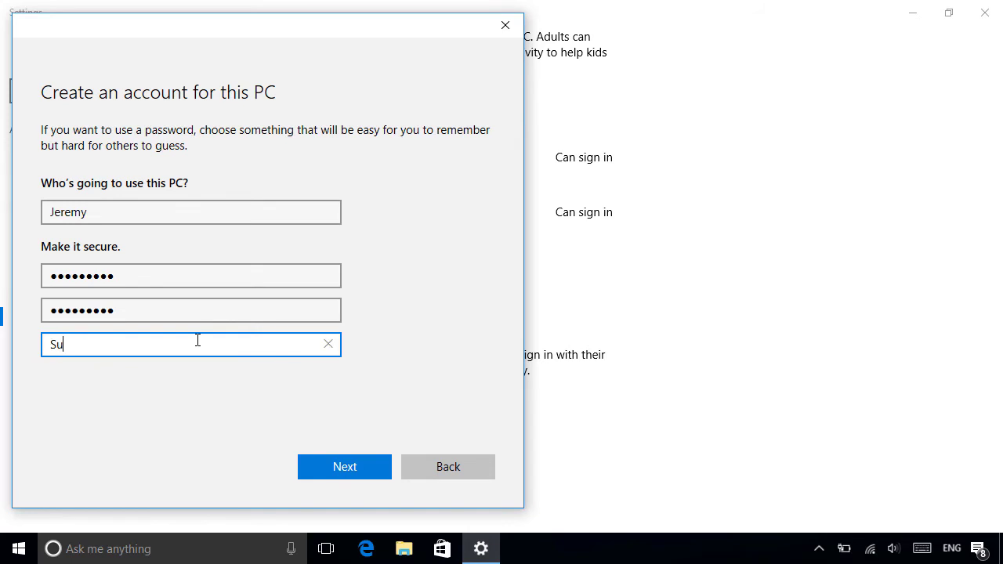
text(mmer Trek 92)
click(362, 468)
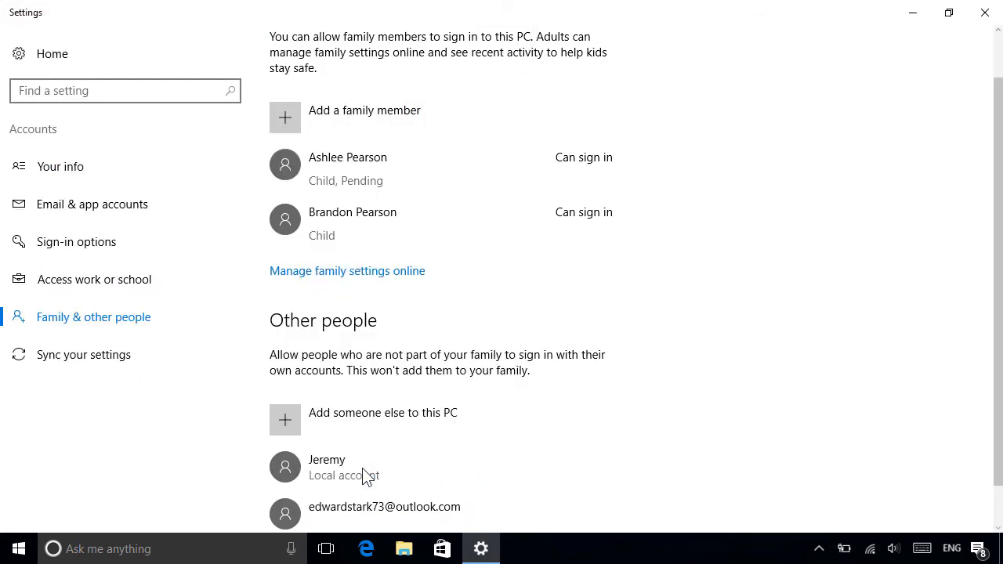
Keep the new local account as Standard User, then delete it along with its data
scroll(365, 477, down, 1)
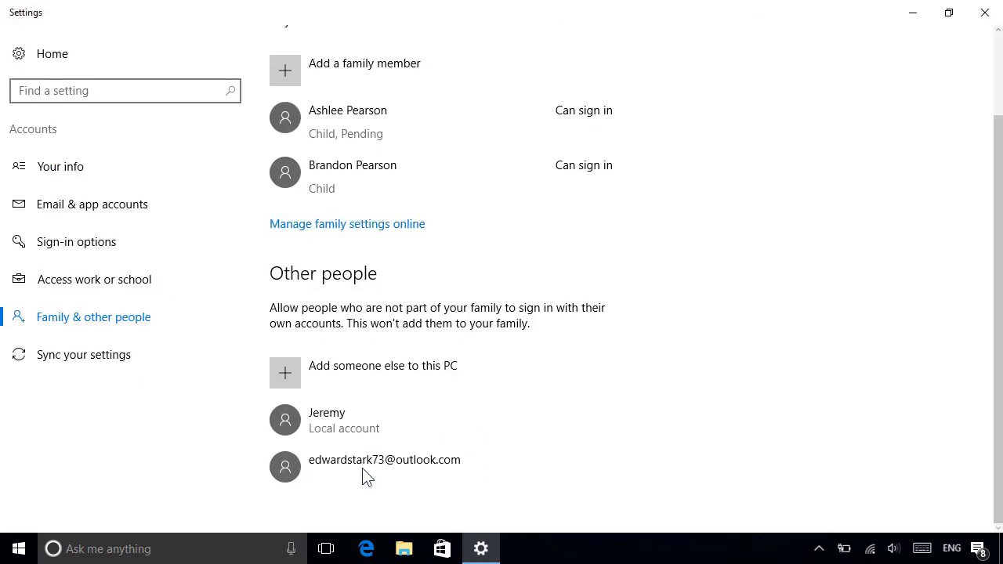
click(400, 421)
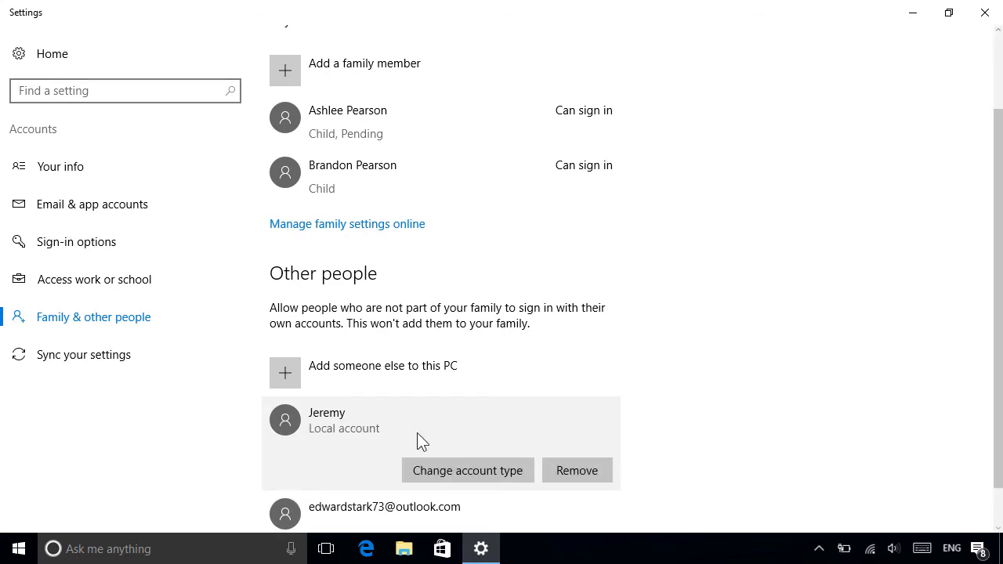
click(472, 471)
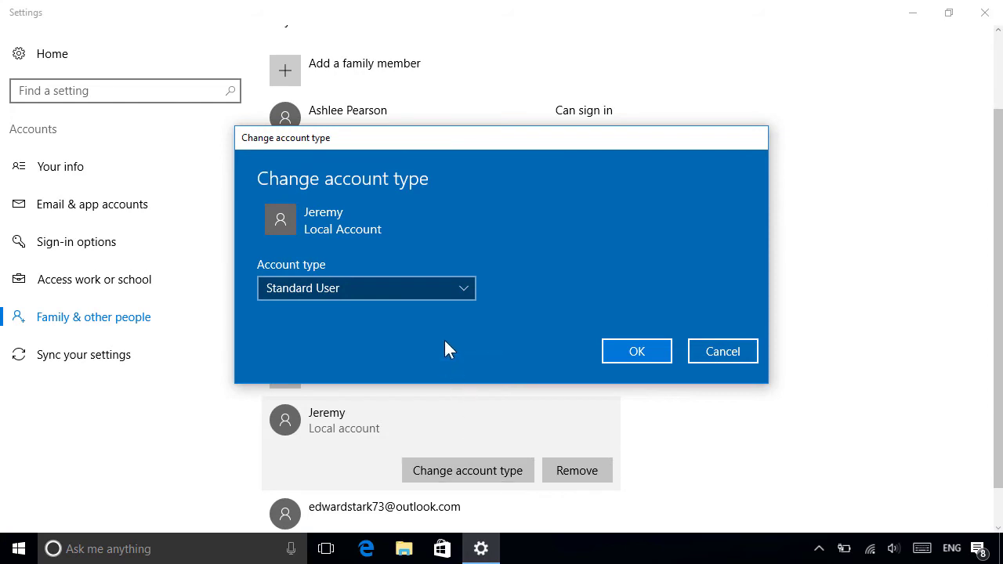
click(433, 287)
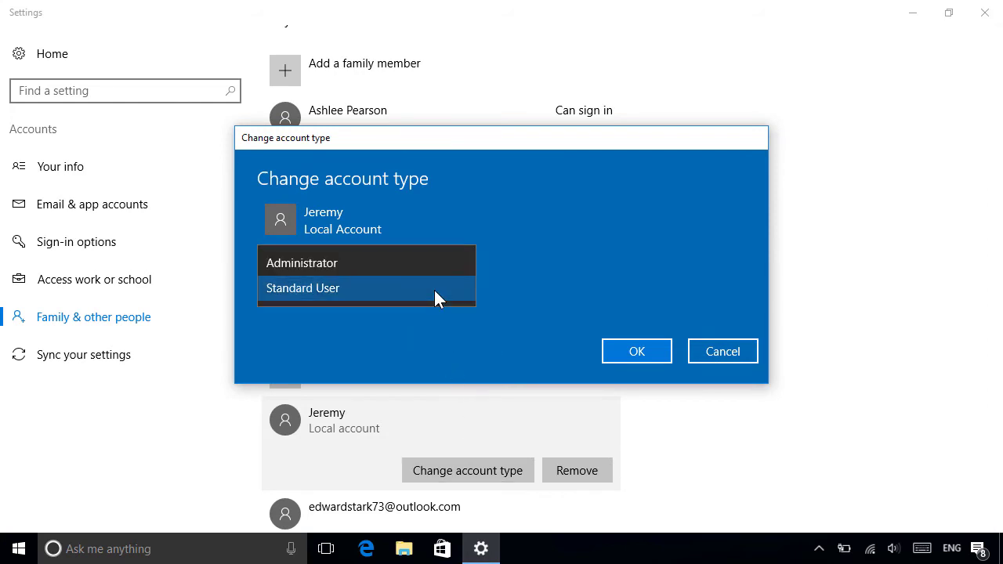
click(433, 287)
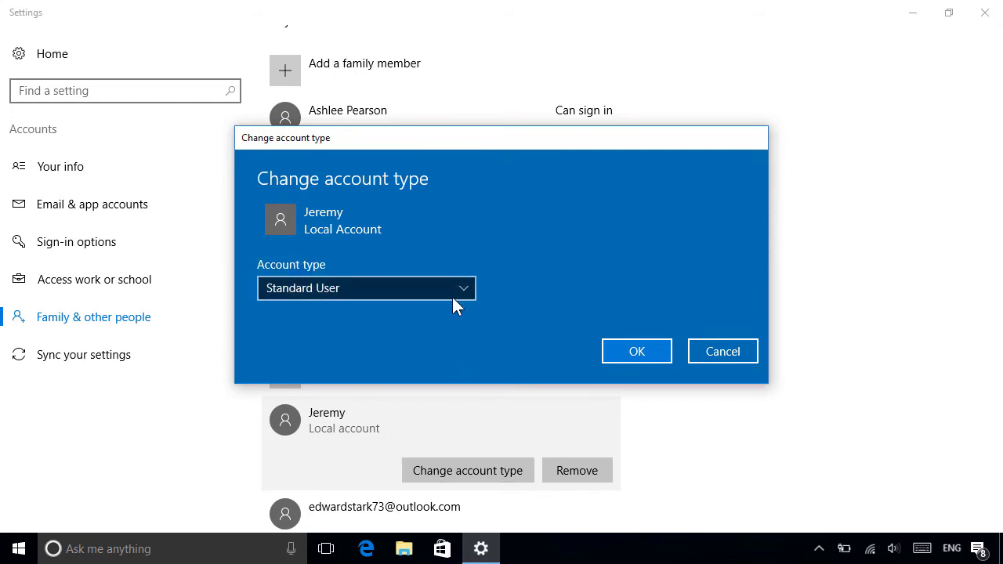
click(636, 357)
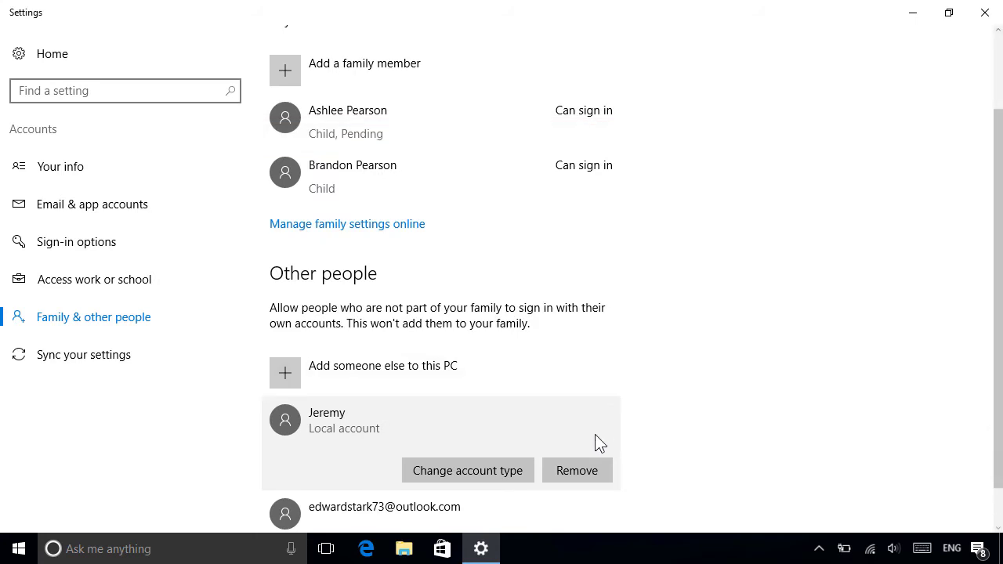
click(578, 471)
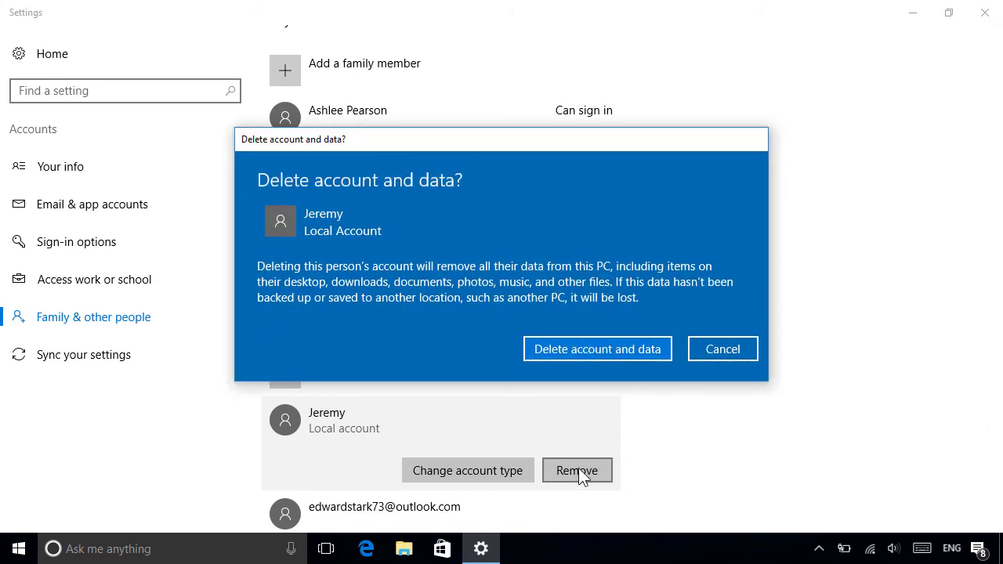
click(608, 355)
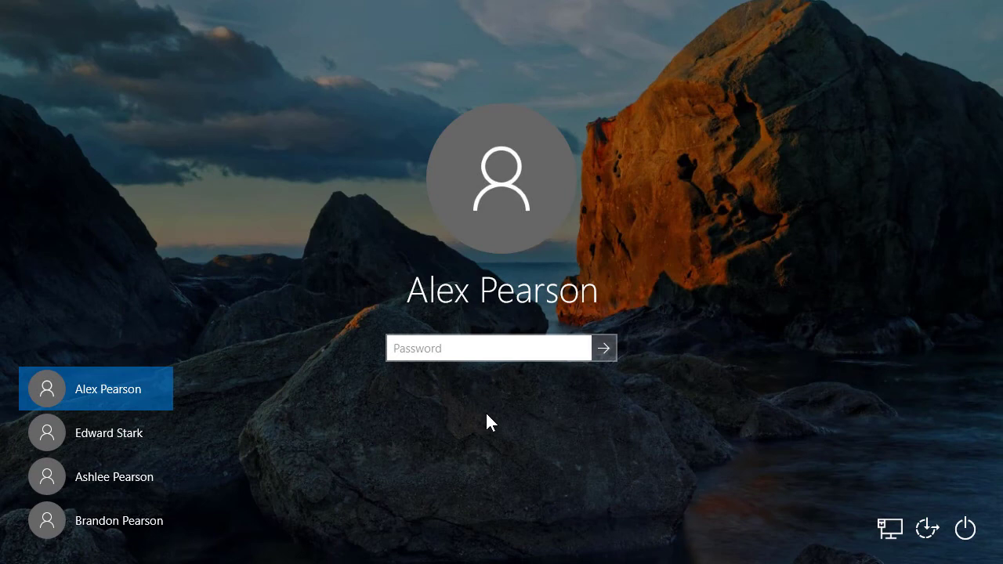
Pick the new Microsoft account on the sign-in screen and enter its password
click(139, 430)
text(••••••••••)
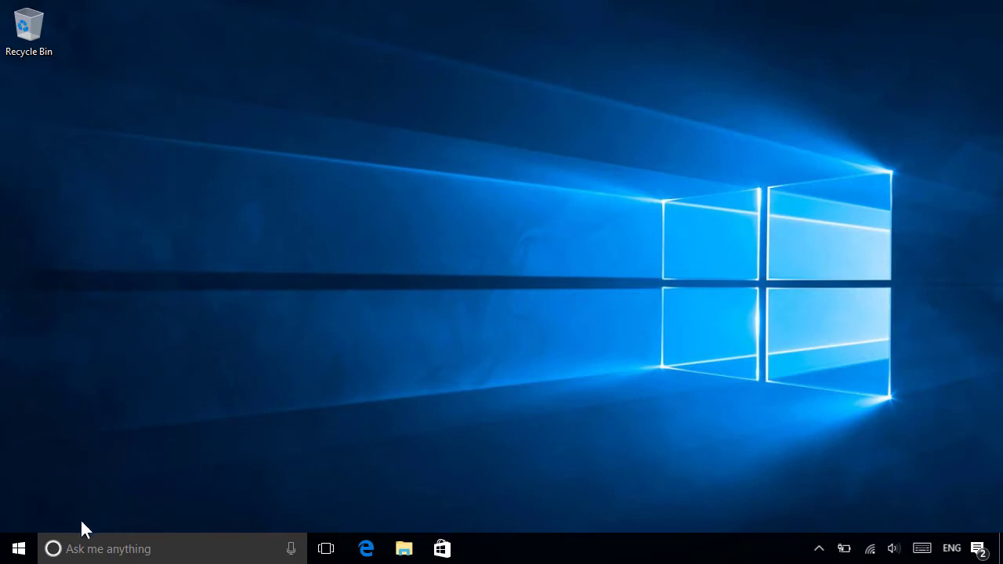
click(19, 548)
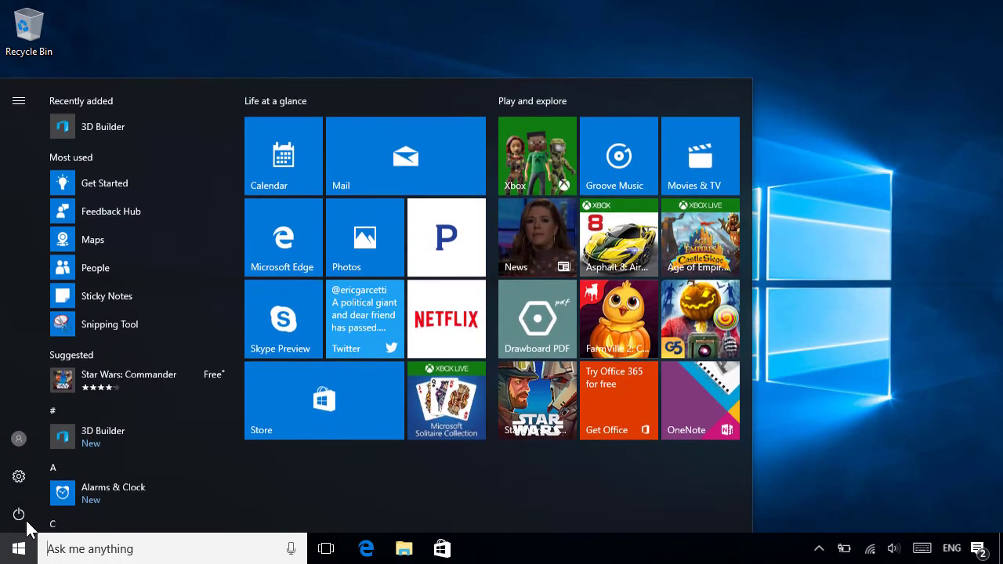
click(24, 441)
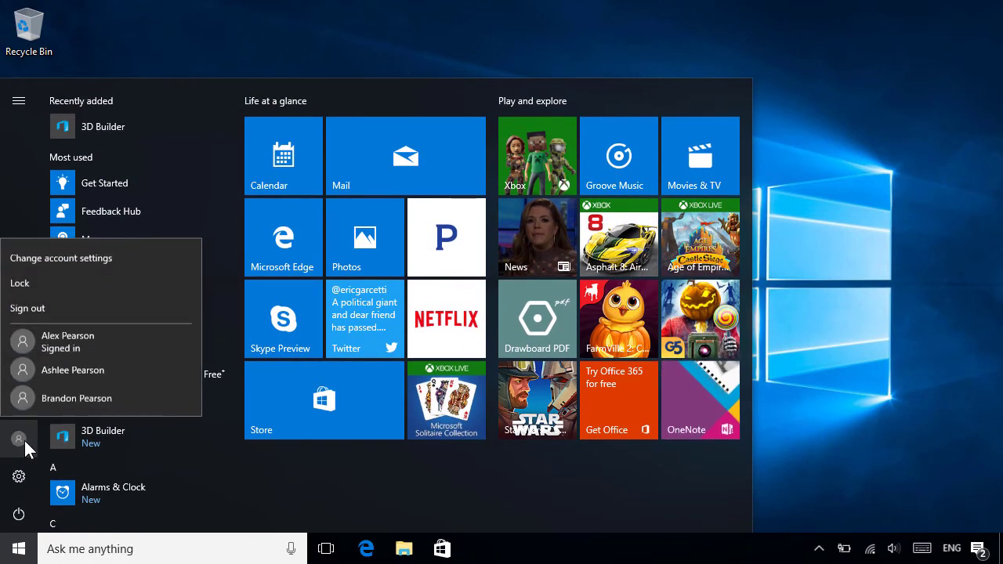
click(134, 338)
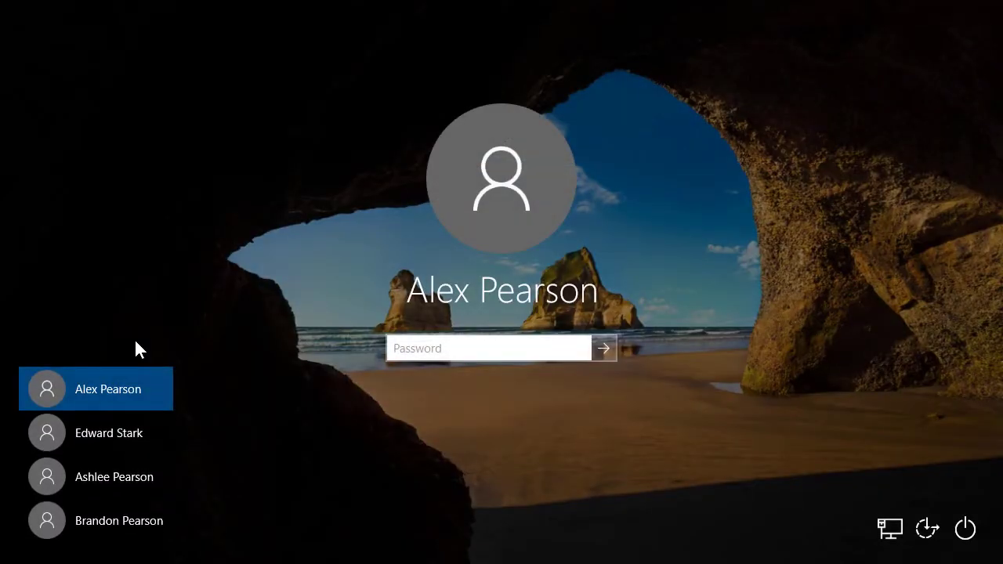
text(**********)
key(Return)
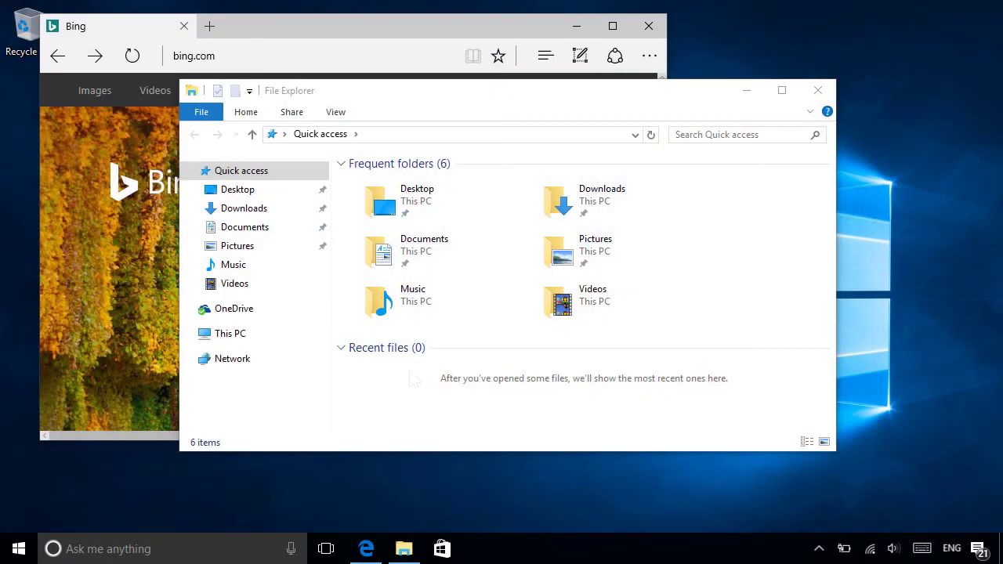
click(22, 549)
click(23, 444)
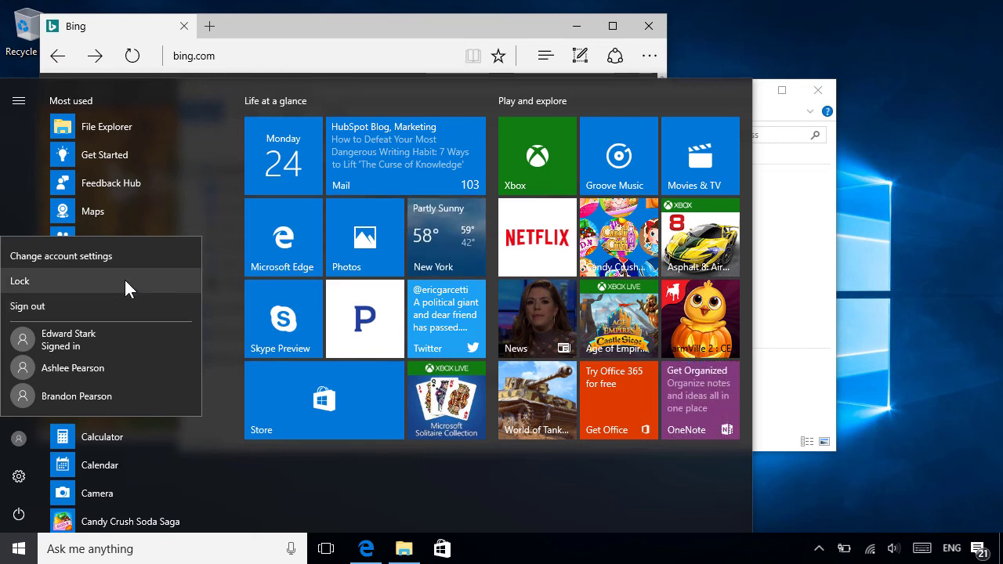
click(125, 281)
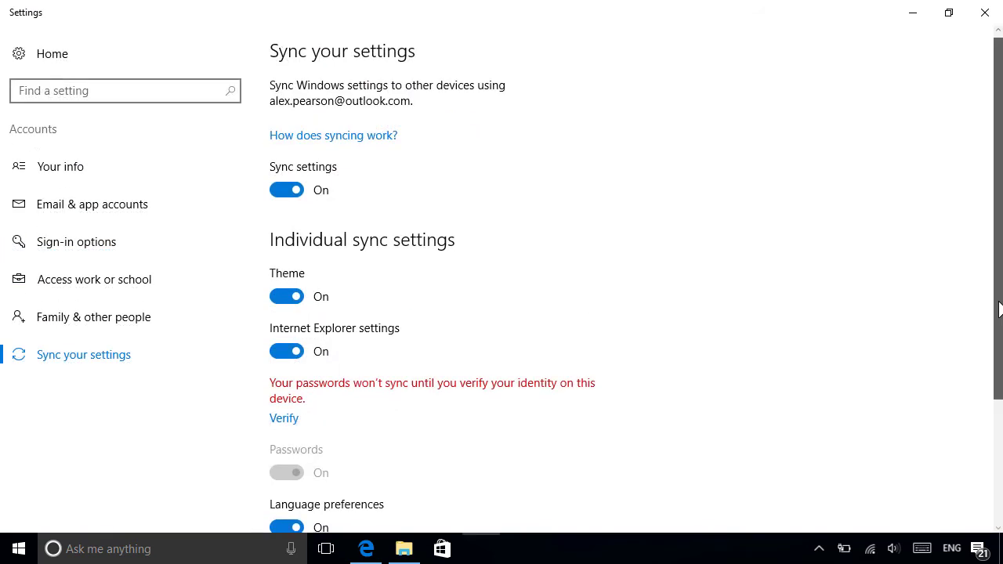
Scroll through the Individual sync settings on the Sync your settings page
scroll(1000, 347, down, 3)
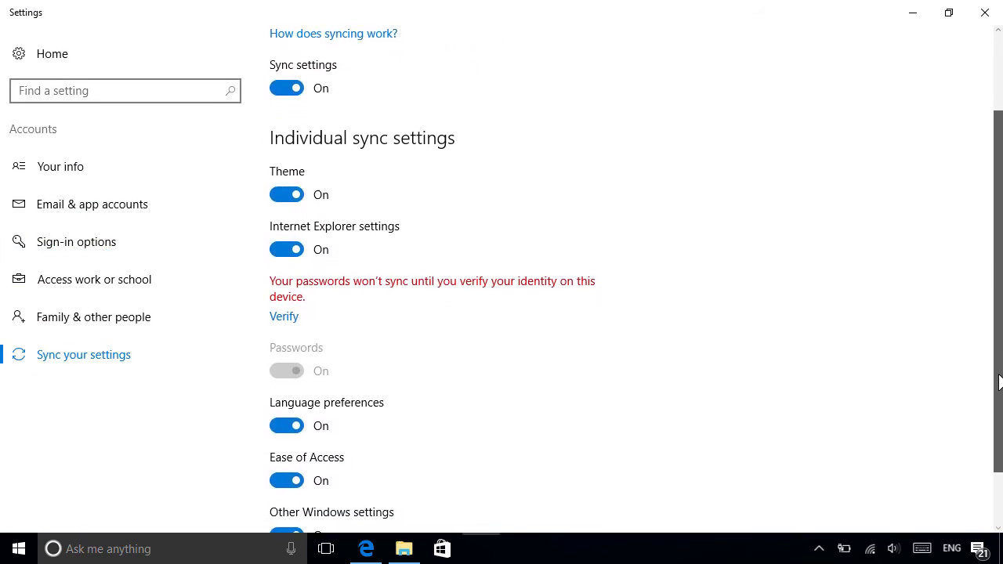